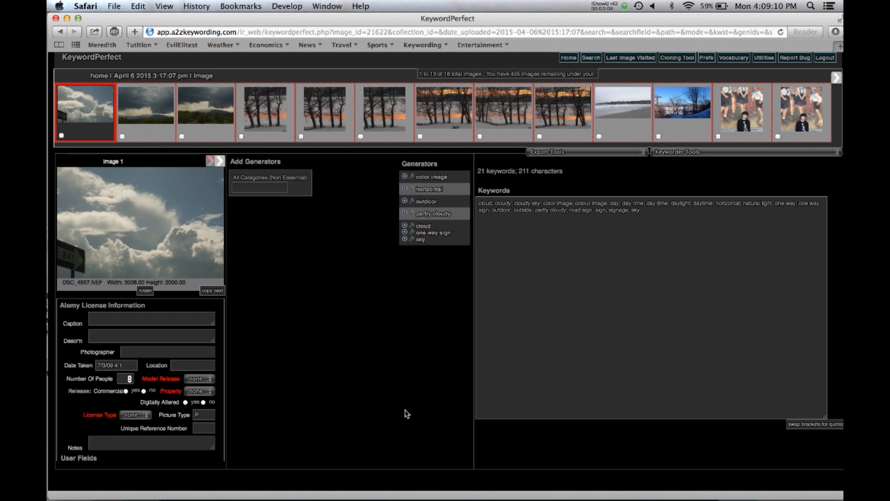
Step: Switch to Lightroom to view the Tutorial Images collection, and return to the KeywordPerfect window
drag(499, 19, 509, 166)
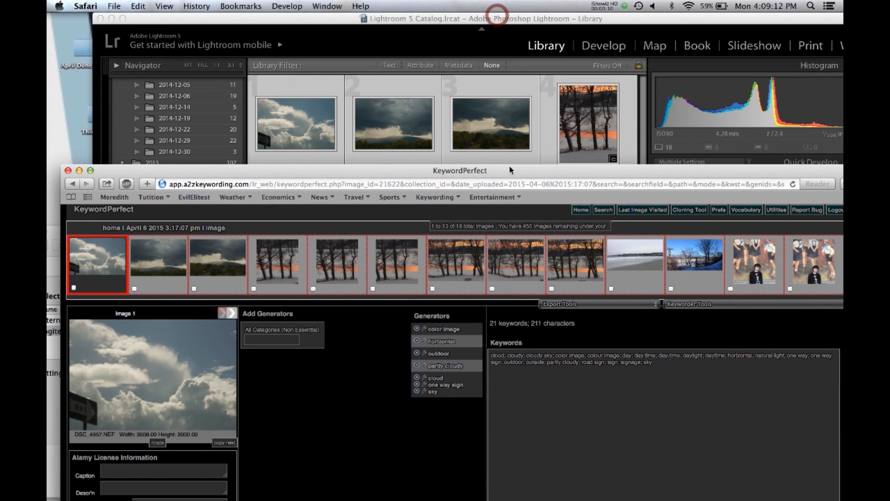
click(499, 84)
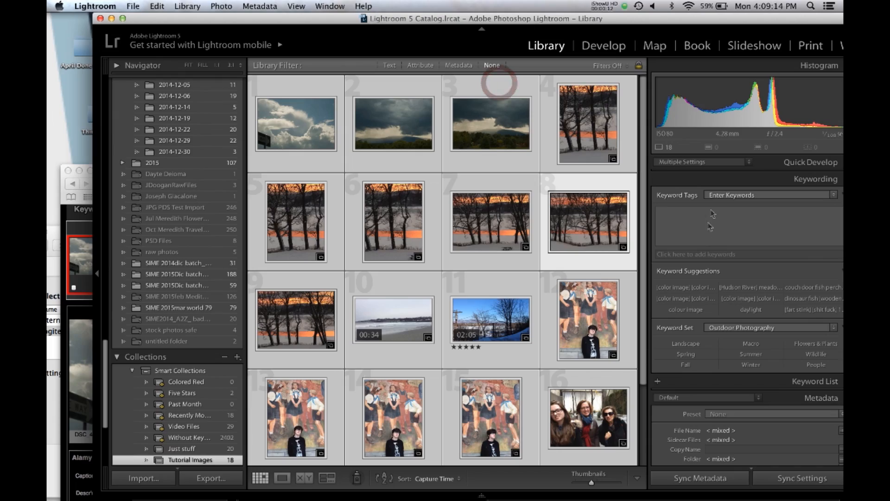
click(87, 231)
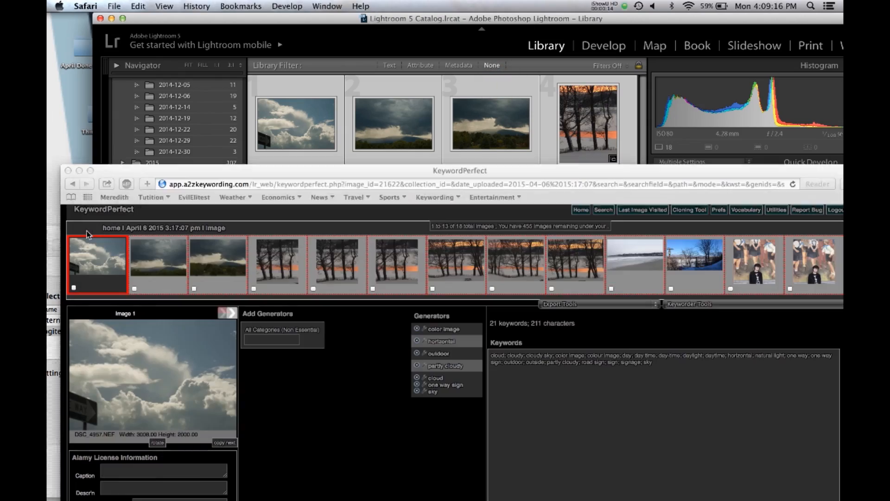
drag(256, 169, 249, 18)
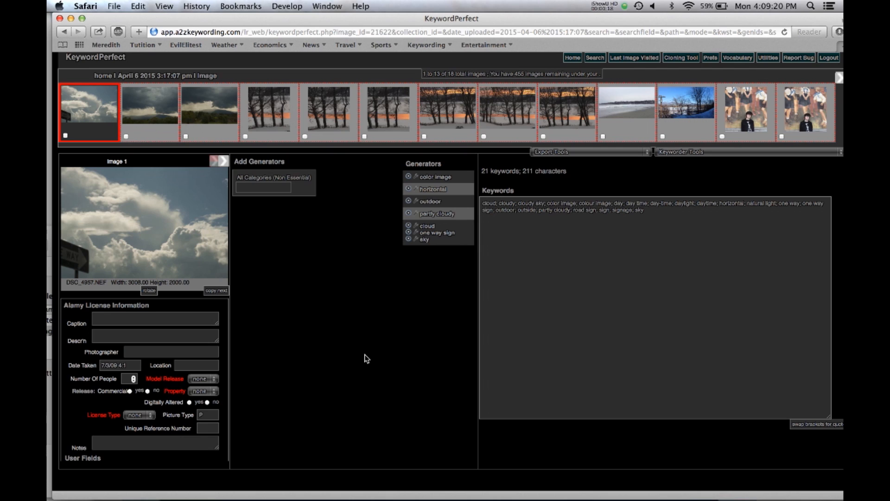
Step: Review the associated keywords of image 1's partly cloudy, cloud and one way sign generators, and remove the cloud generator
click(271, 189)
mouse_move(187, 237)
click(432, 214)
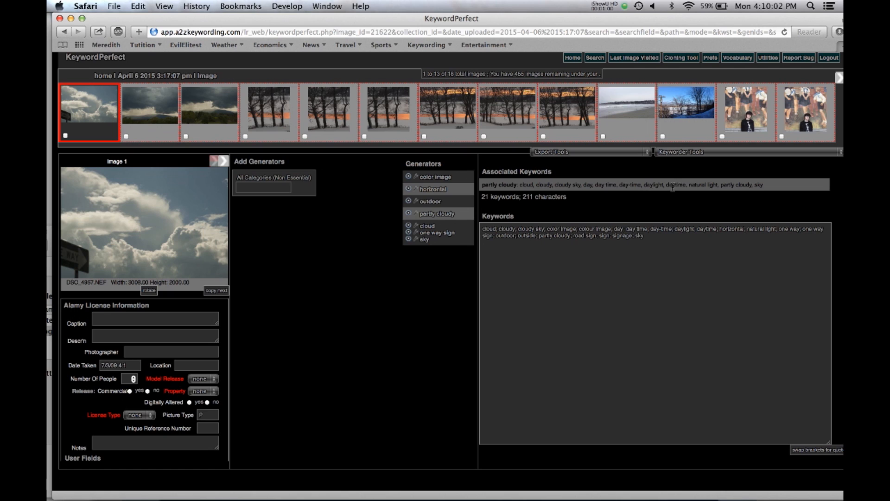
click(428, 226)
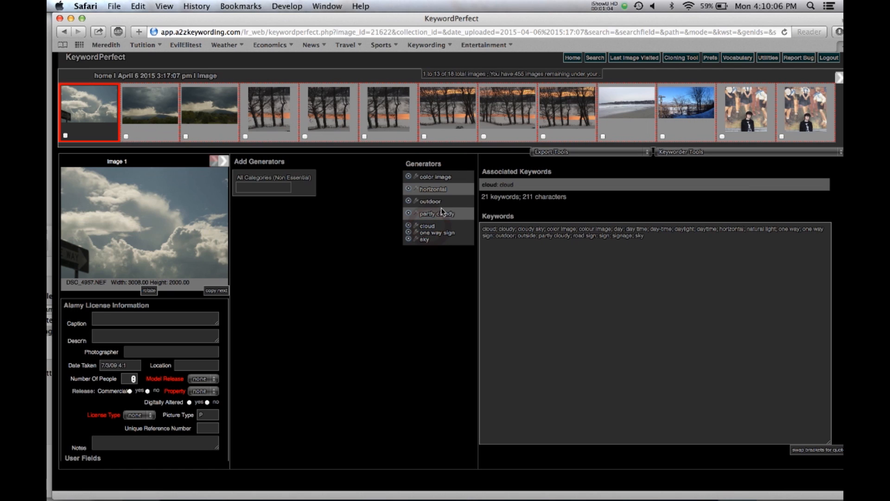
click(409, 226)
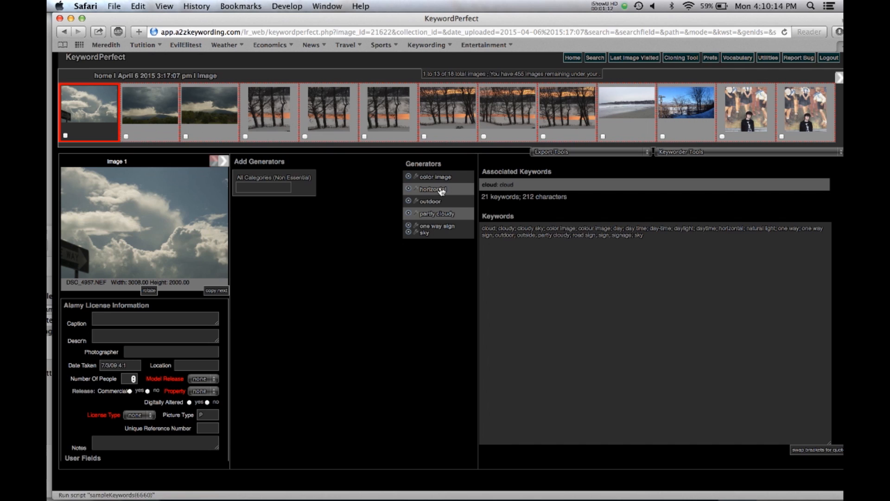
click(434, 229)
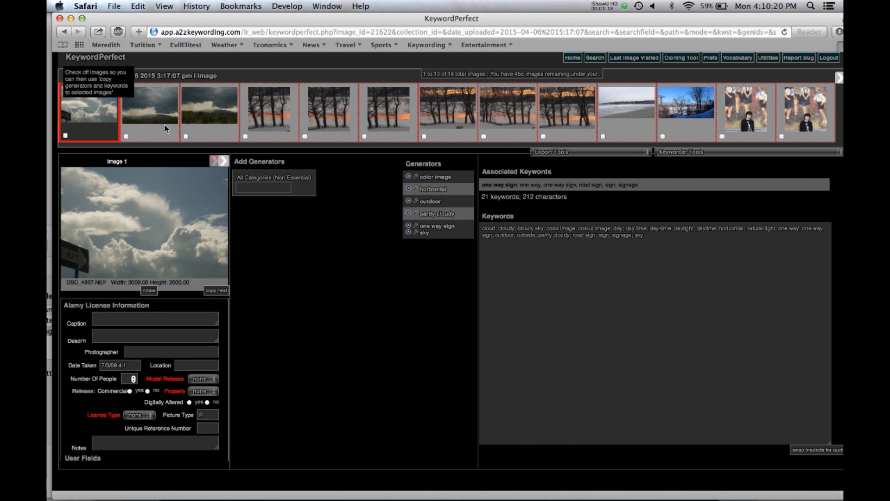
Step: Open image 2, the dark clouds over hills, and add the storm cloud generator
click(154, 112)
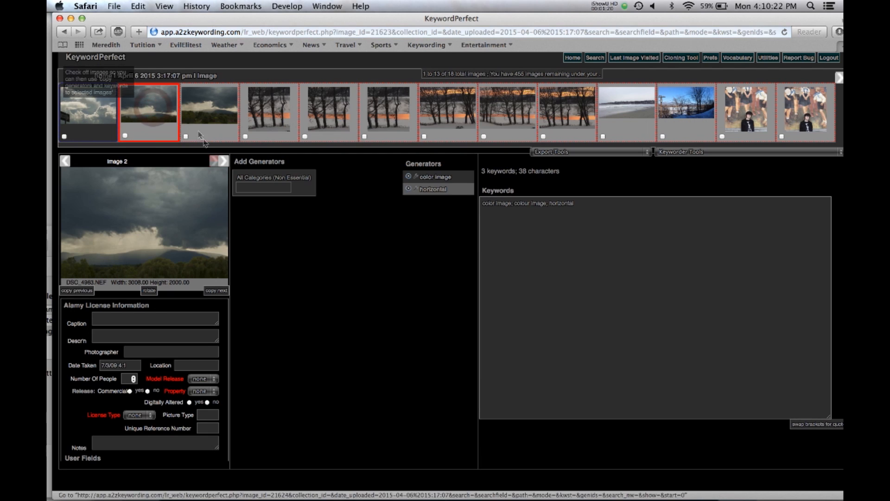
click(256, 188)
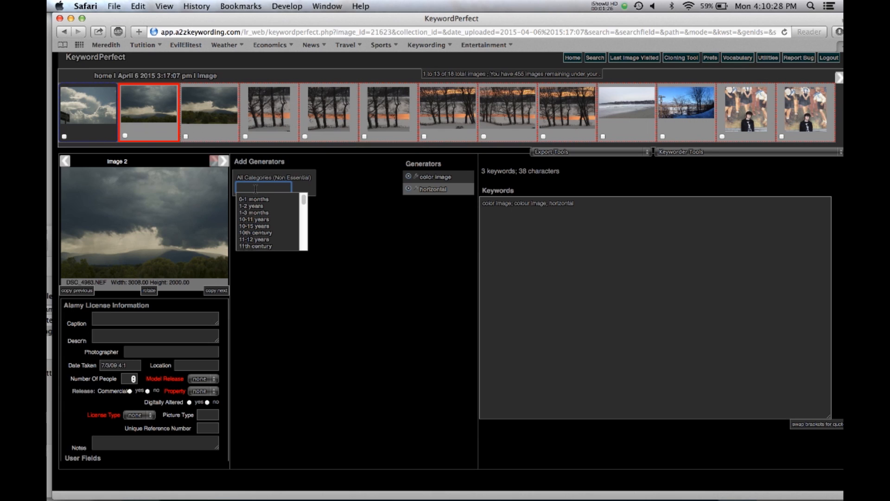
text(storm c)
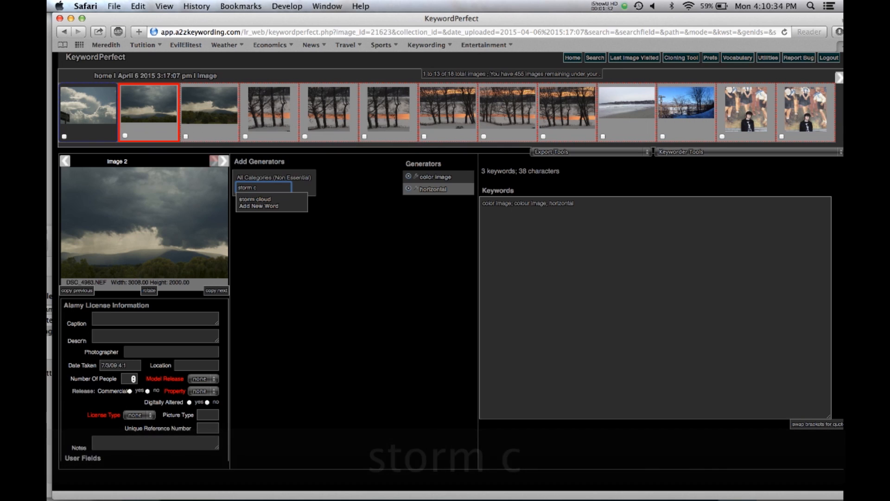
click(271, 201)
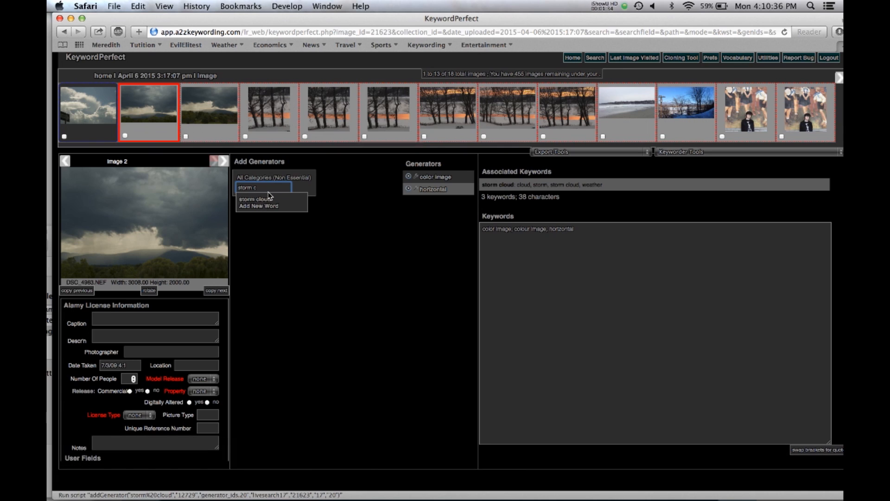
key(Return)
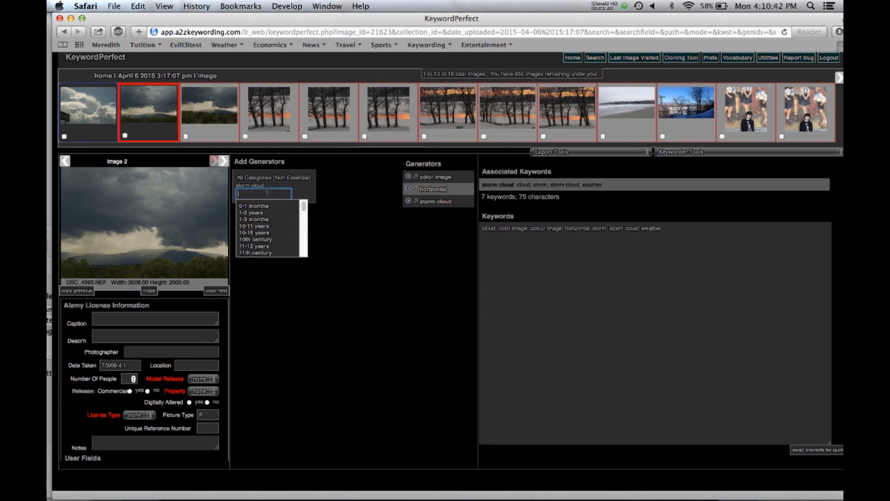
Step: Add the mountain and forest generators to image 2 from the vocabulary suggestions
text(mou)
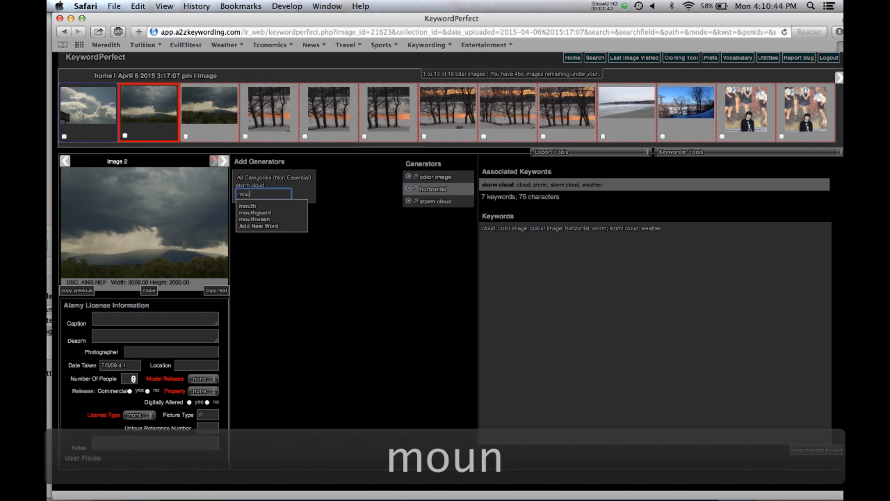
text(ntain)
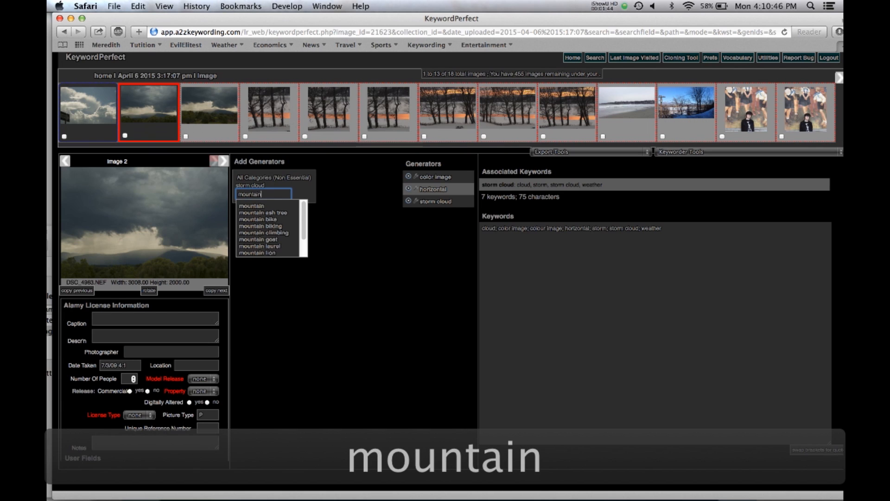
click(252, 207)
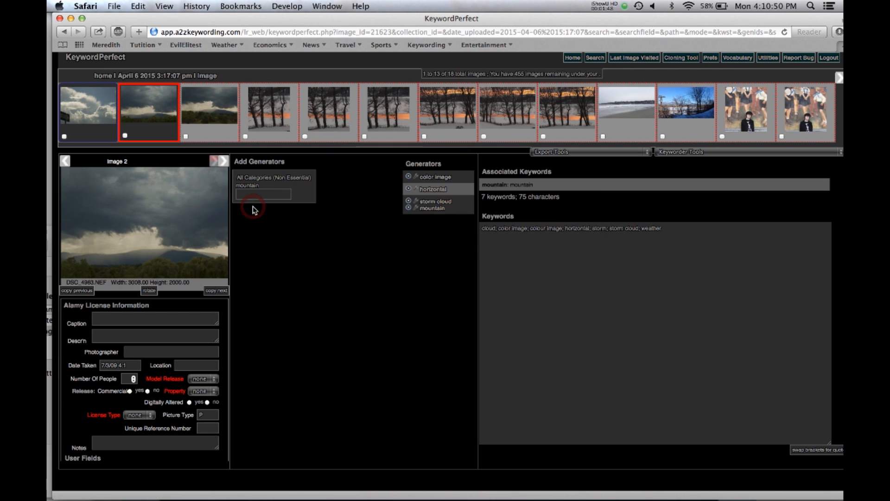
click(255, 194)
text(foret)
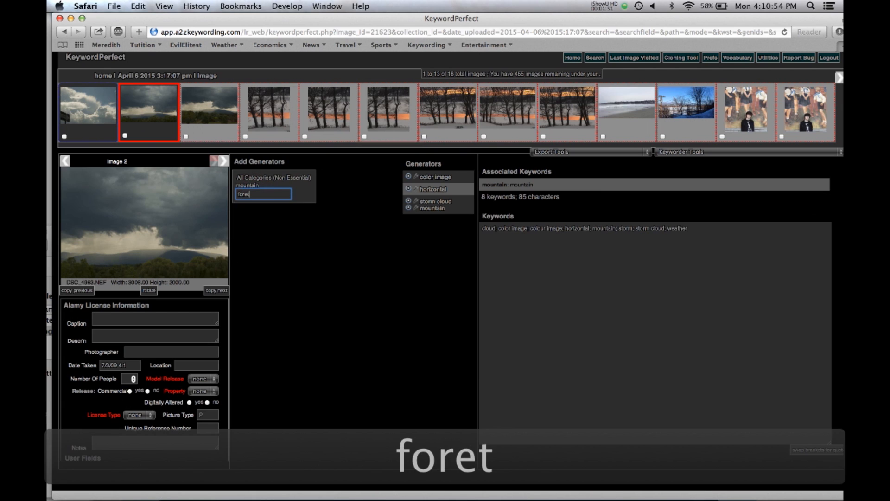
key(BackSpace)
text(st)
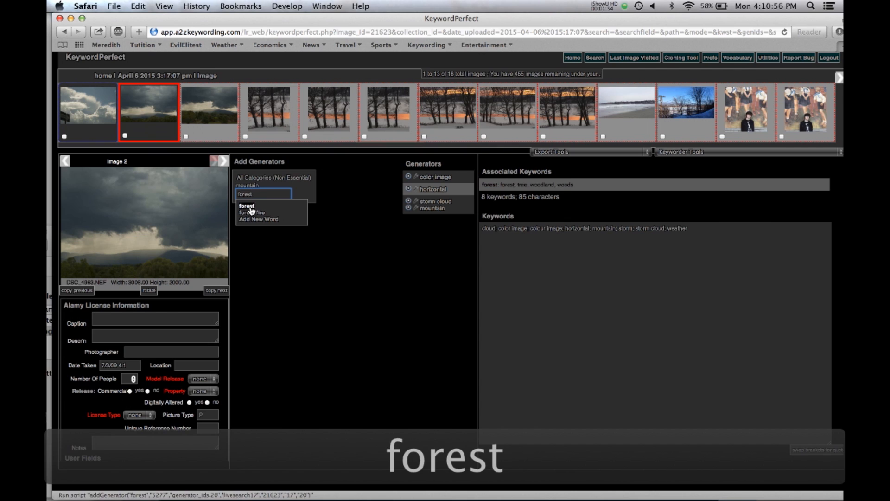
click(254, 206)
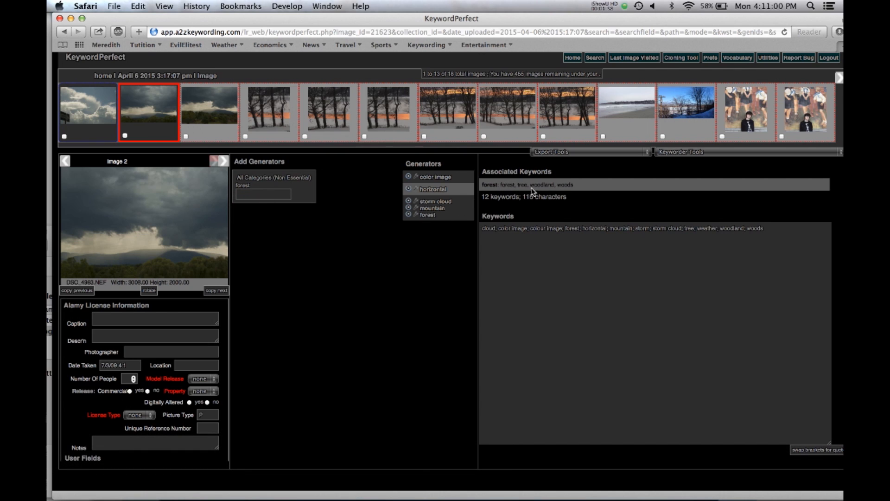
Step: Add Catskill Mountains to image 2 as a new word outside the existing vocabulary
click(266, 193)
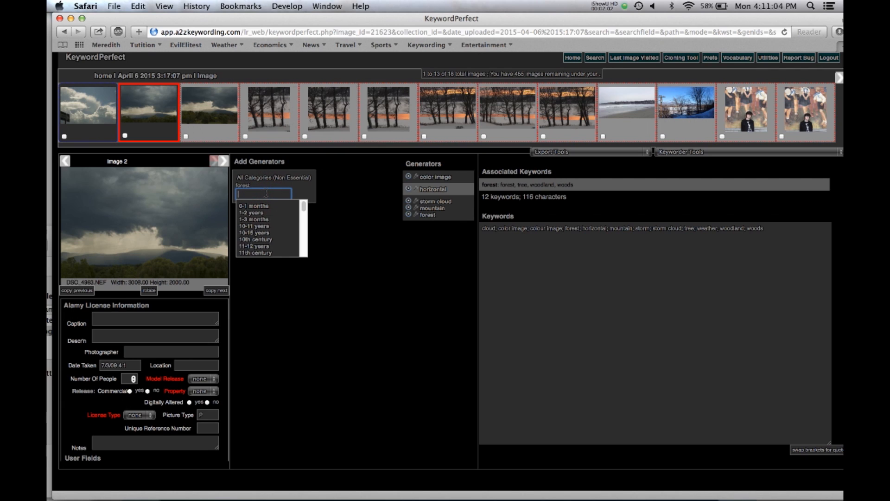
text(Catskill)
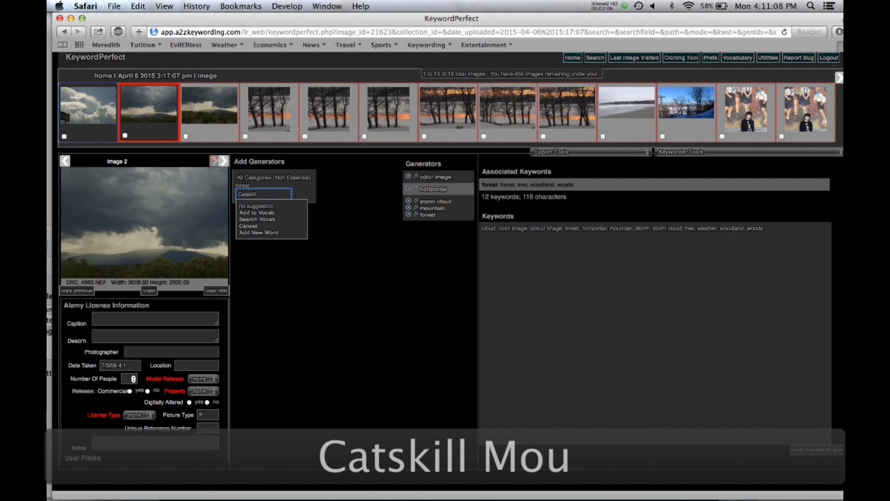
text( Mountains)
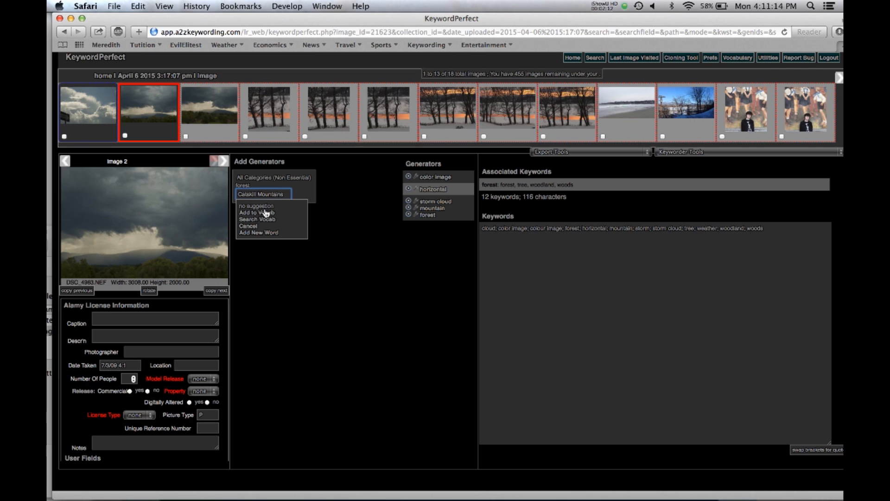
click(263, 233)
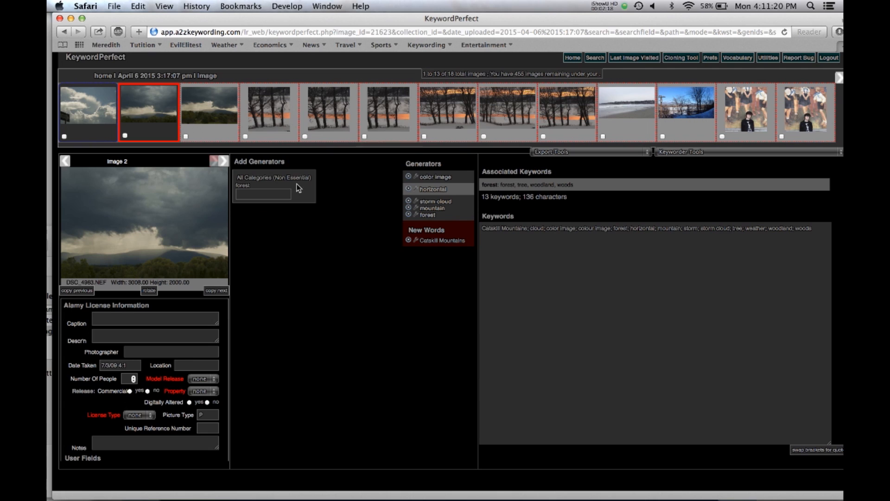
Step: Add the ominous generator to image 2
click(272, 194)
text(om)
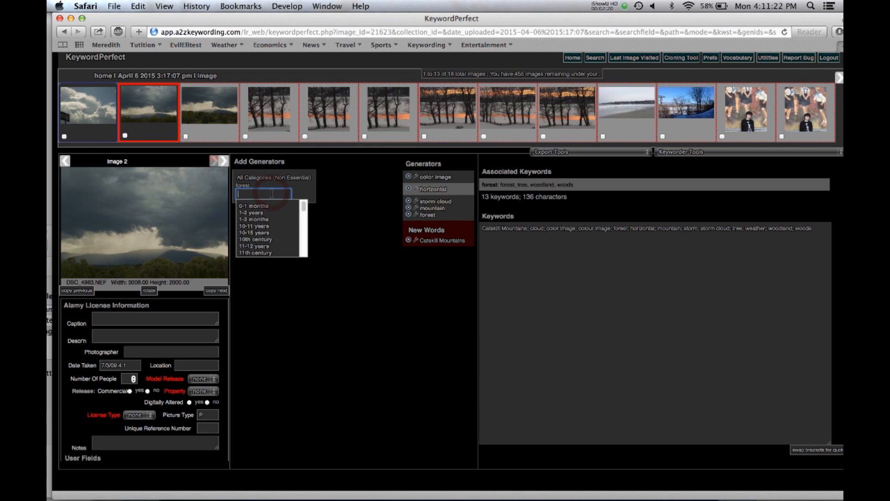
text(inou)
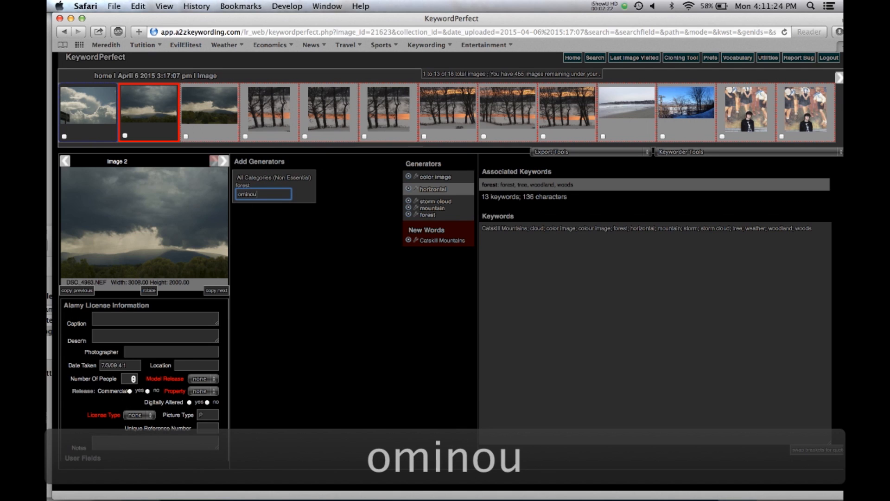
text(s)
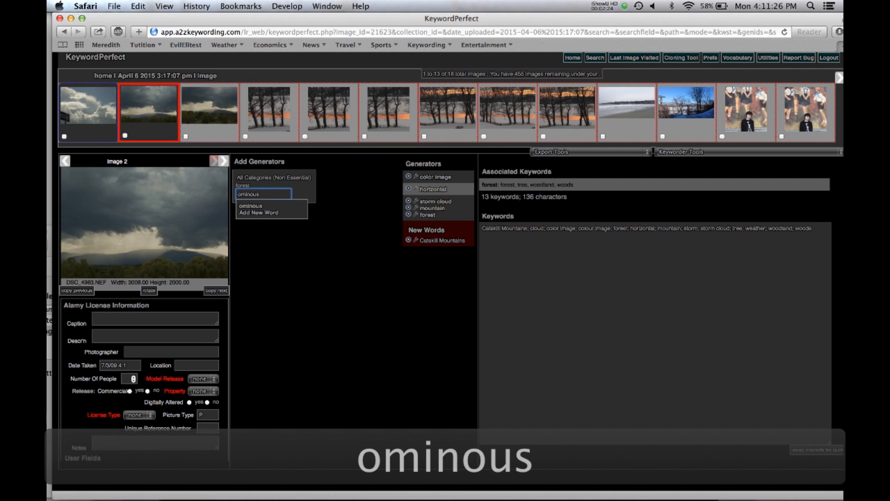
key(Return)
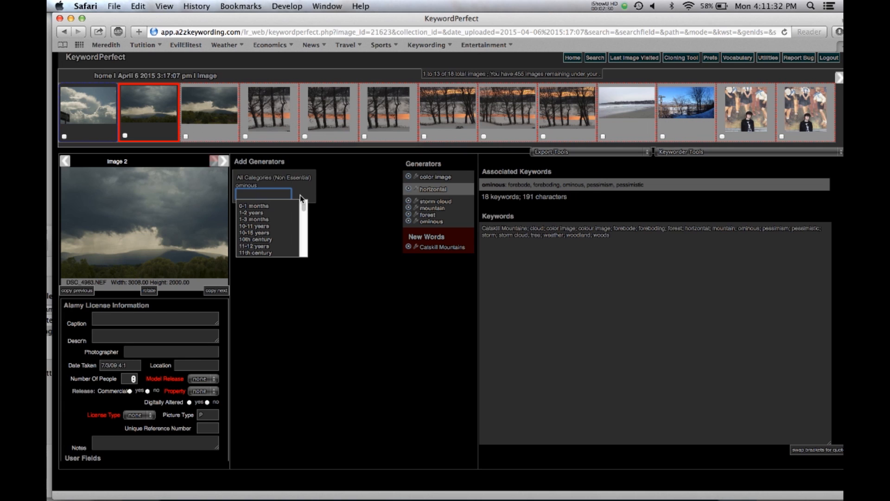
Step: Open image 3 and copy the previous image's generators and keywords to it
click(212, 105)
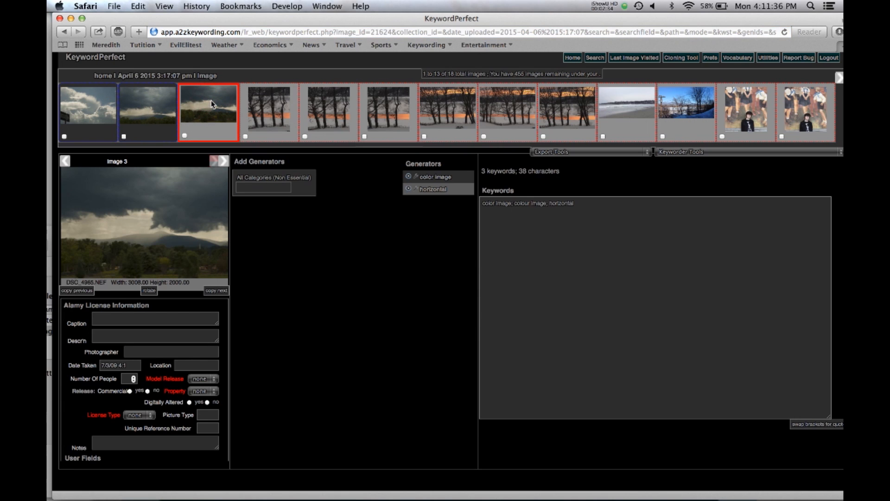
click(78, 292)
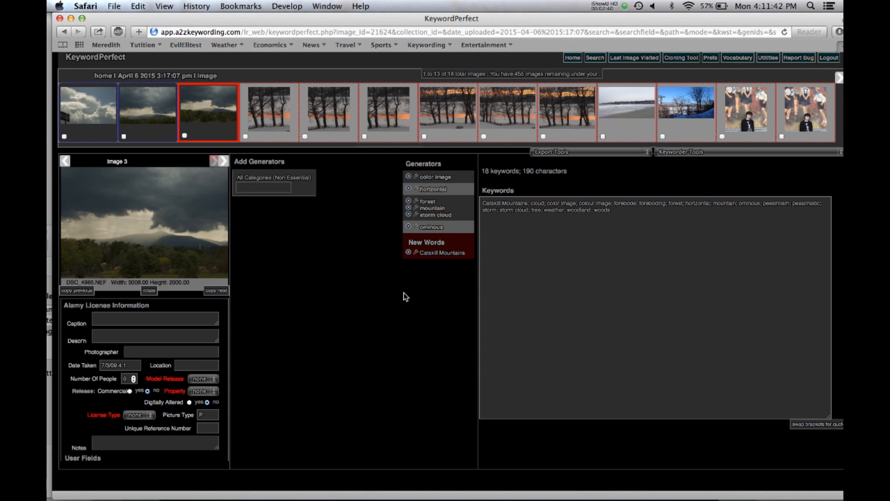
Step: Open image 4, the vertical shot of bare trees, and add the ice and river generators
click(271, 105)
click(263, 186)
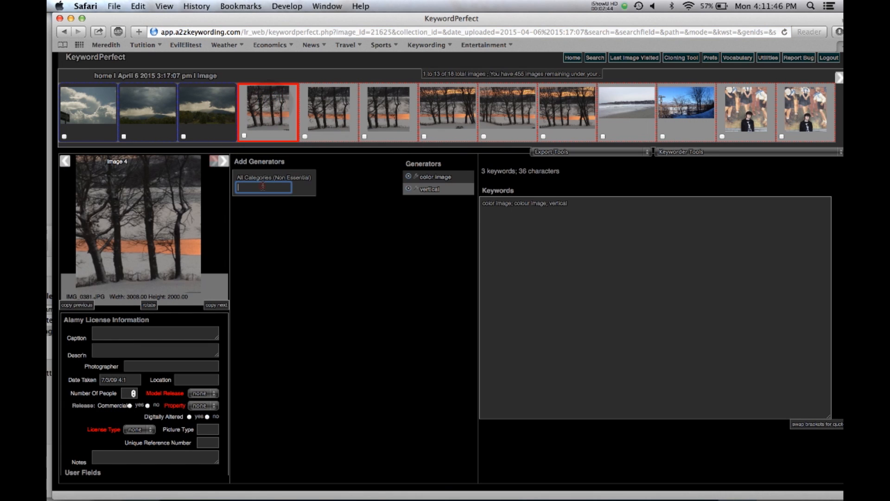
text(ice)
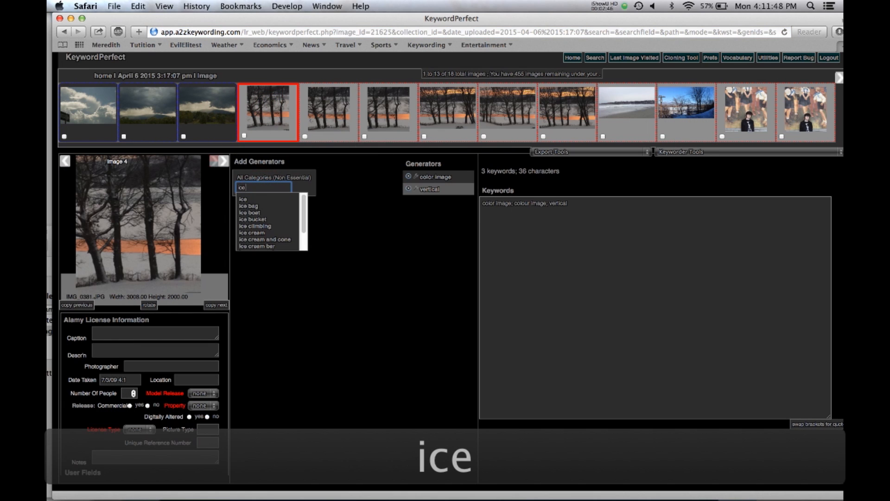
click(252, 197)
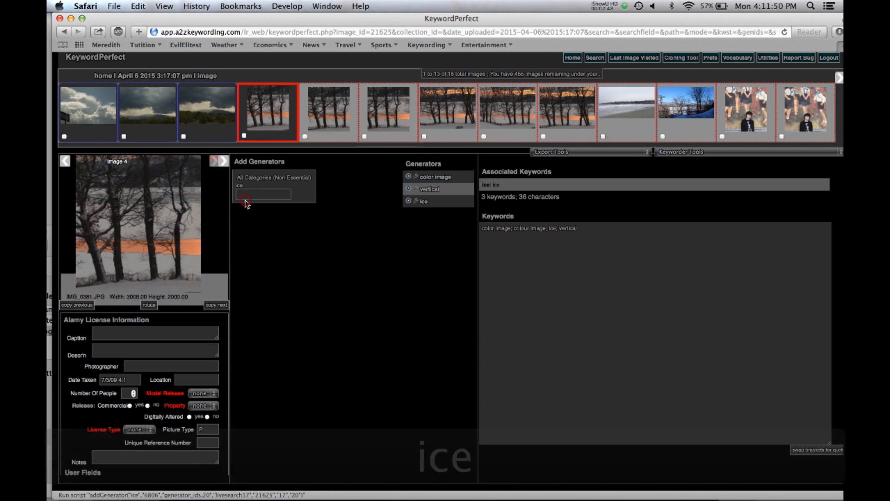
text(riveer)
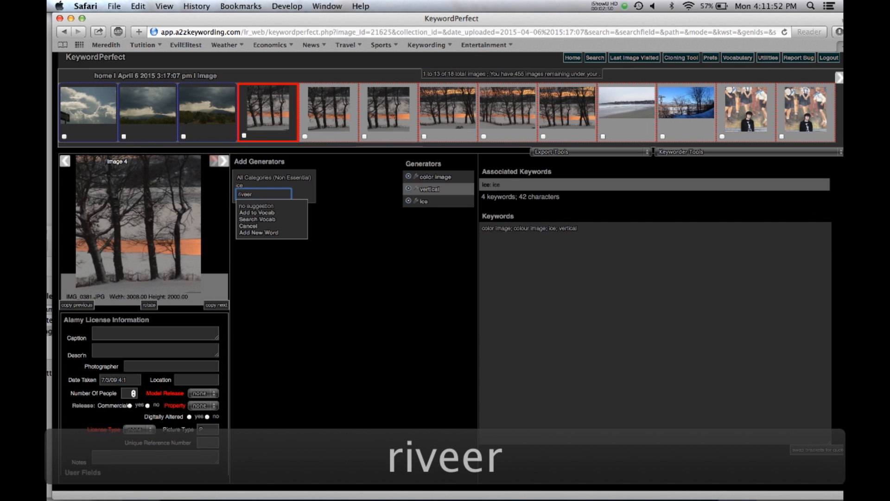
key(BackSpace)
key(BackSpace)
text(r)
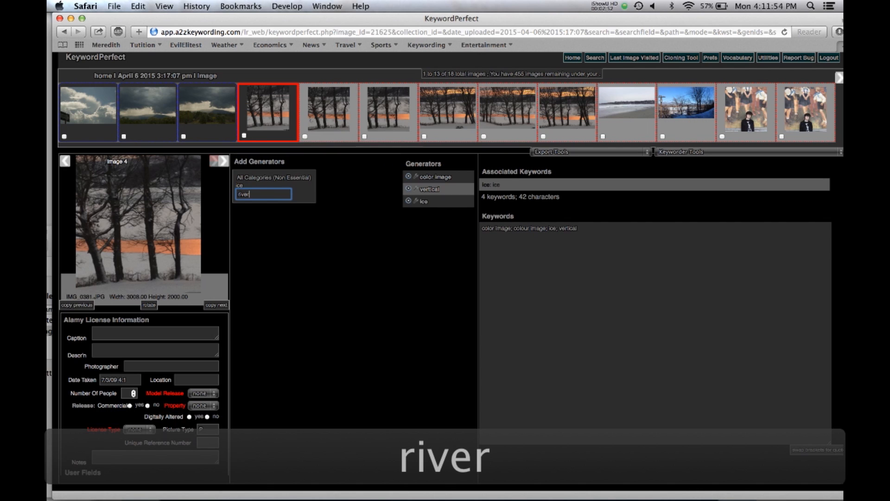
click(244, 208)
Step: Add the tree trunk and snow generators to image 4
text(tree trun)
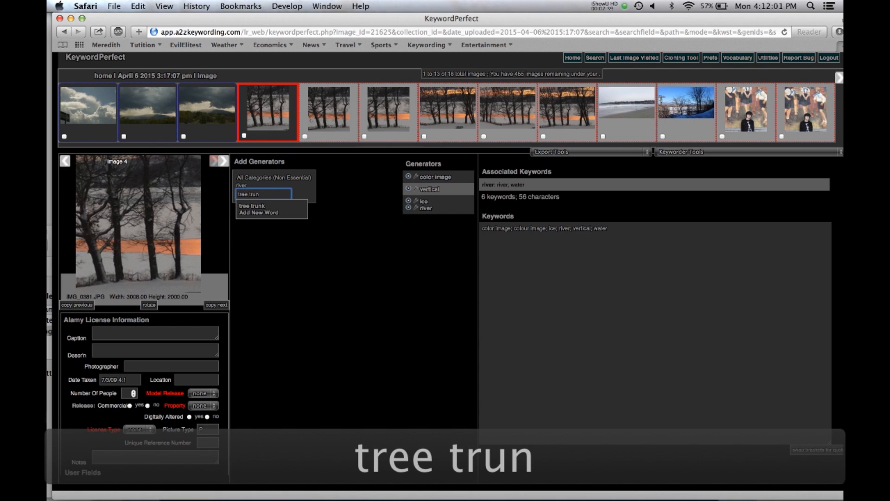
key(Return)
text(snow)
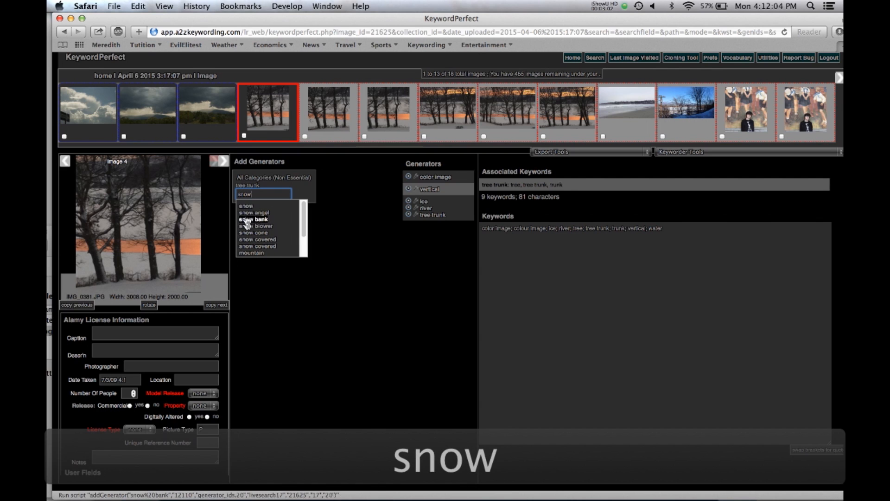
click(253, 209)
Step: Add the reflection, sunset and radiance generators to image 4
text(r)
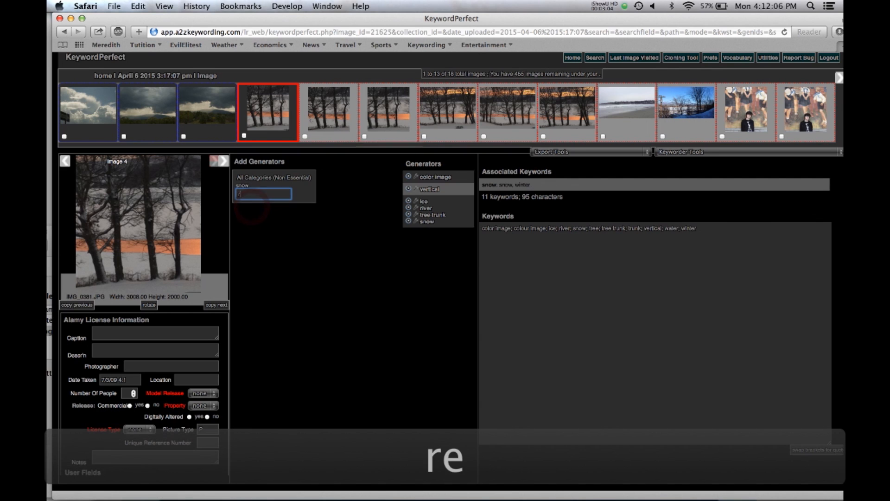
text(eflection)
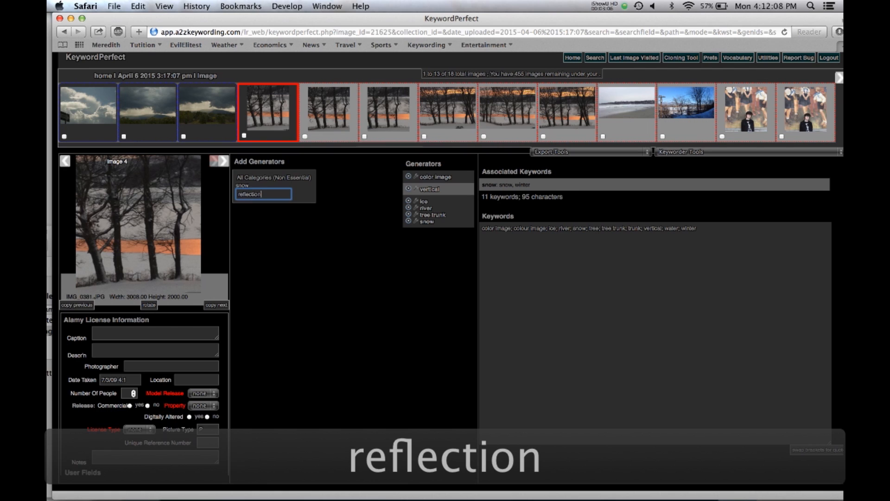
key(Return)
text(sunse)
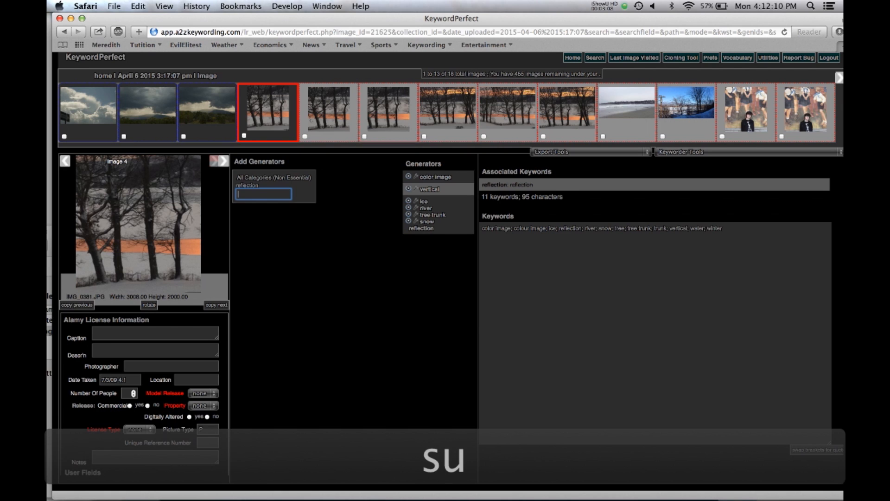
text(t)
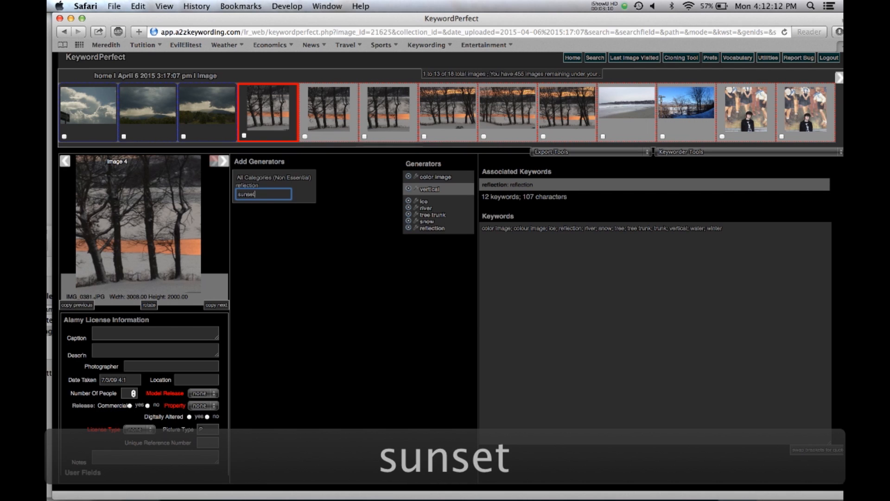
key(Return)
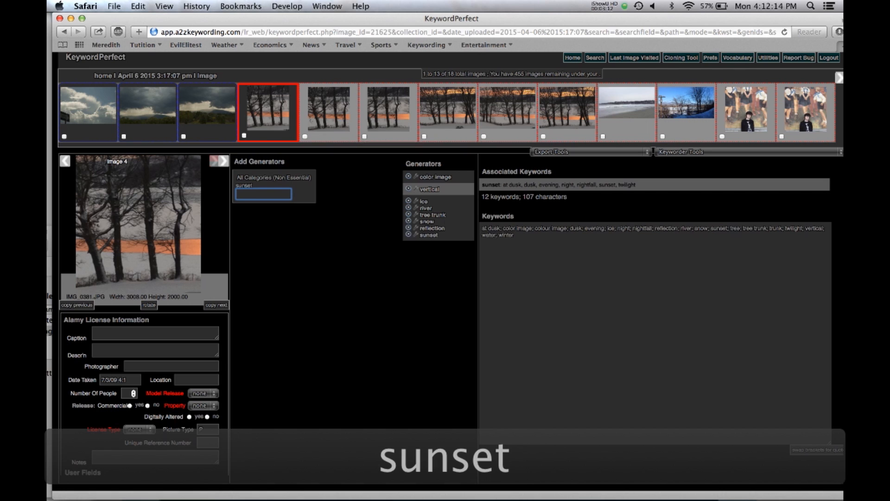
text(radian)
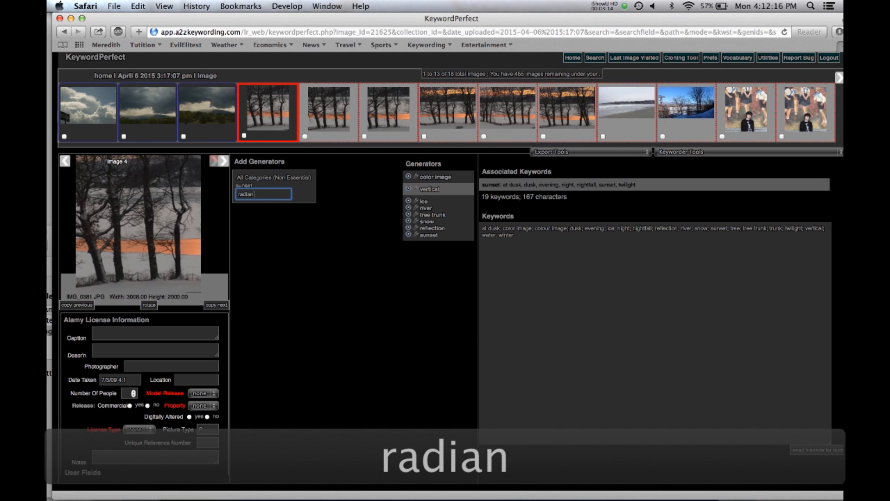
text(ce)
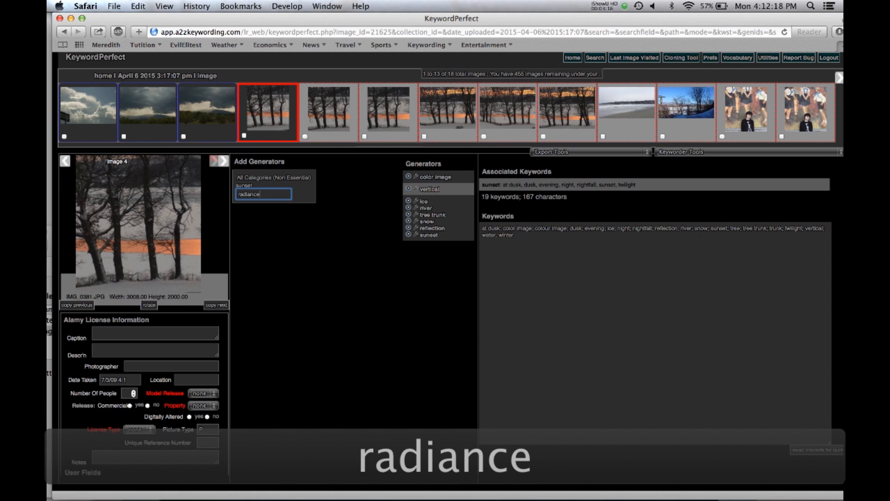
key(Return)
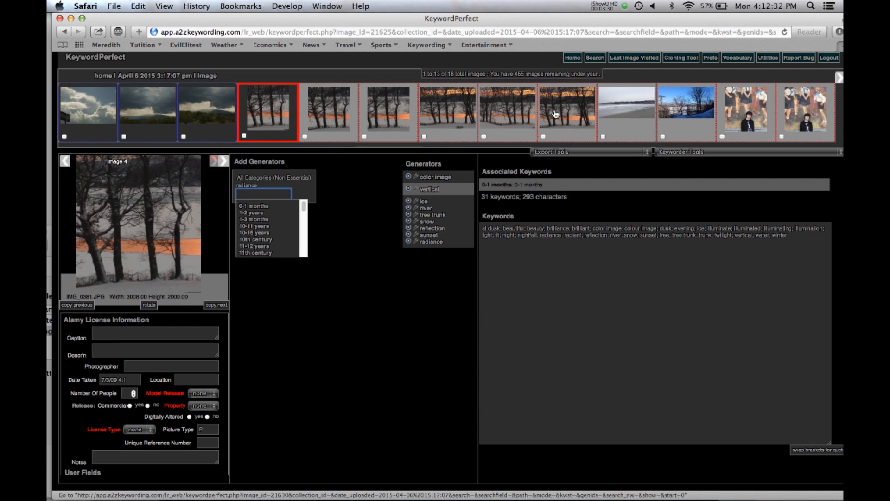
Step: Use the Cloning Tool to pick the other five bare-tree sunset images as clones and open the set for keywording
click(684, 57)
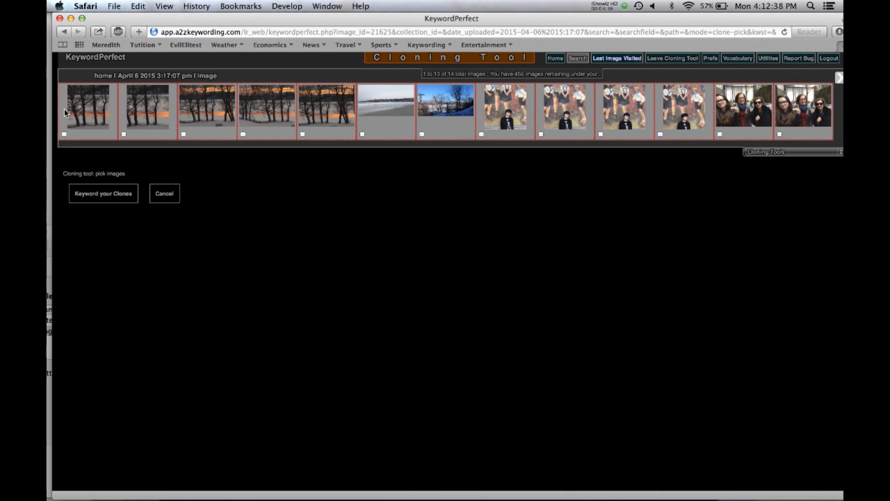
click(64, 134)
click(104, 196)
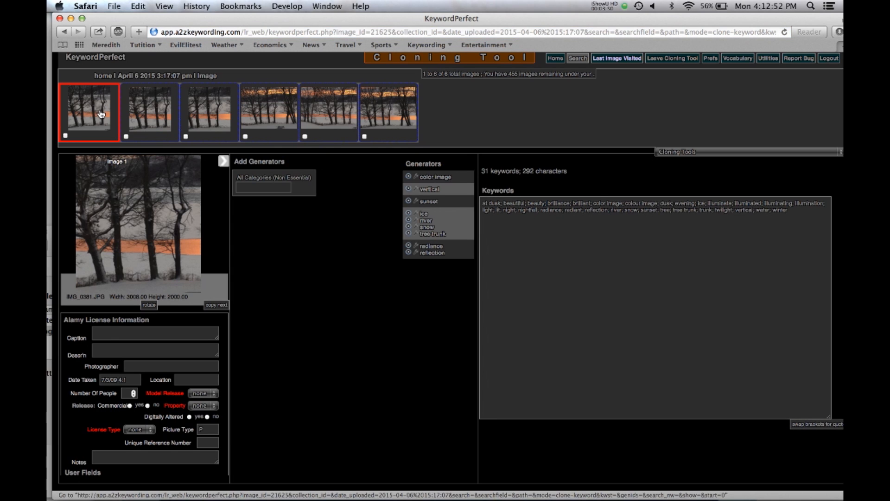
Step: Open the first horizontal tree image in the clone set and add the mountain generator to it
click(273, 116)
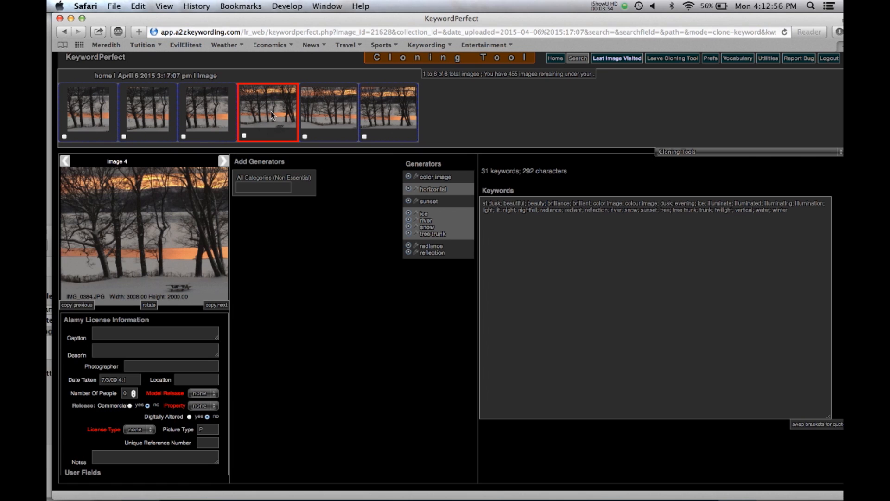
click(261, 186)
text(cun)
key(BackSpace)
key(BackSpace)
text(m)
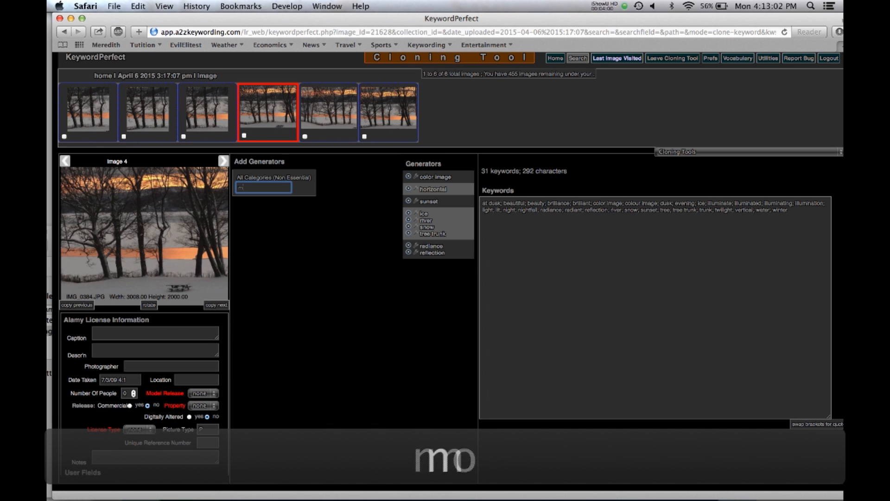
text(ountain)
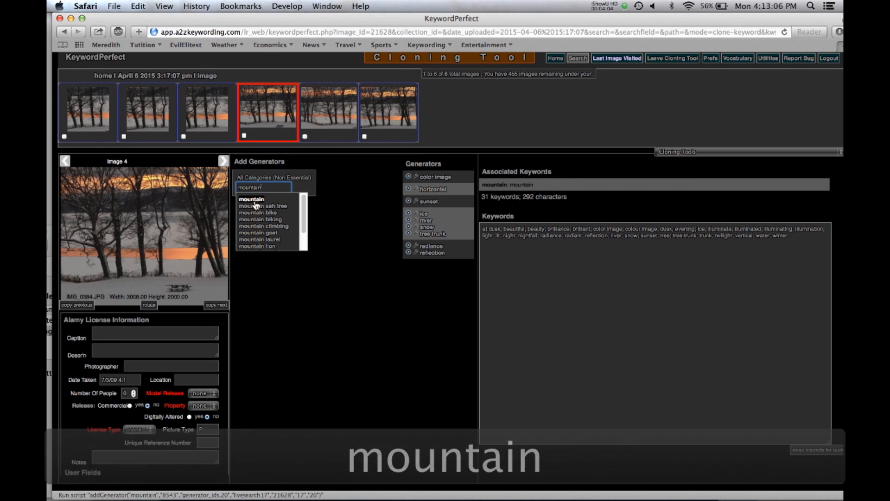
click(254, 198)
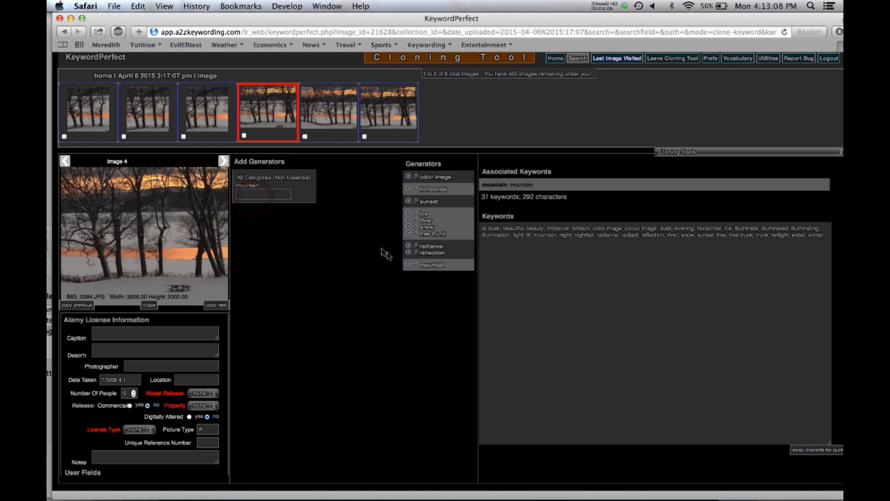
Step: Select the other two horizontal clones and add the mountain generator to both selected images
click(364, 136)
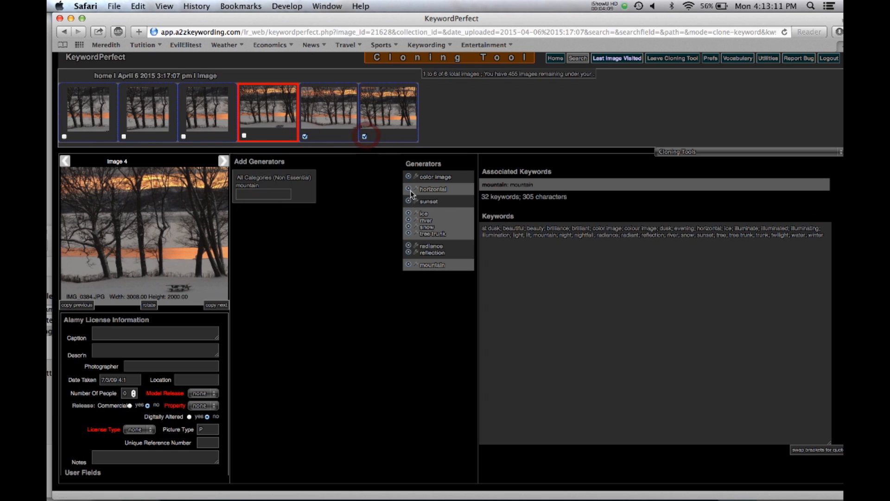
click(417, 266)
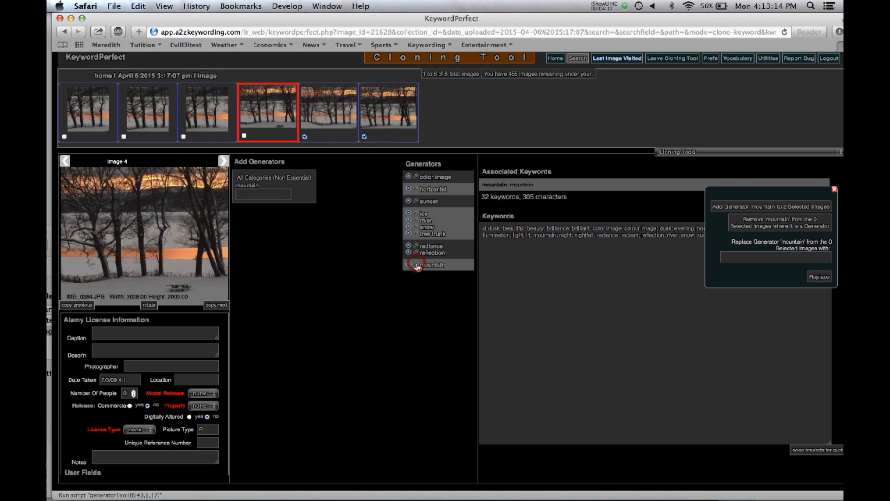
click(767, 209)
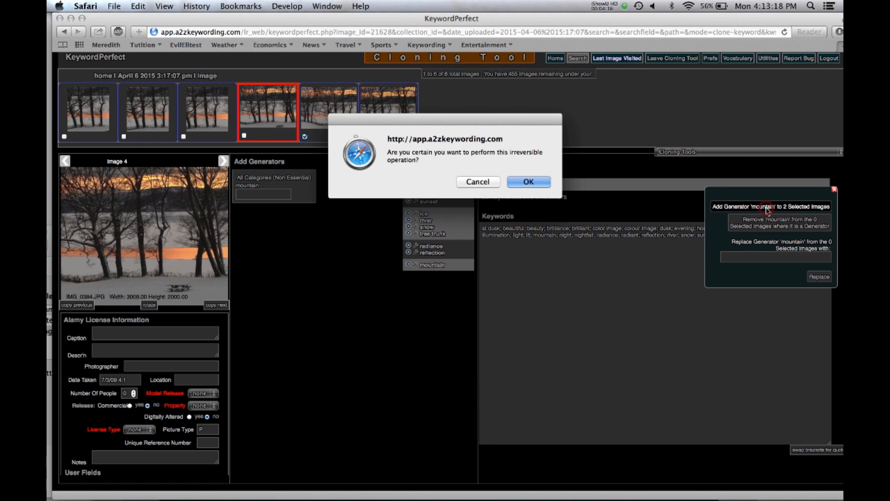
click(529, 182)
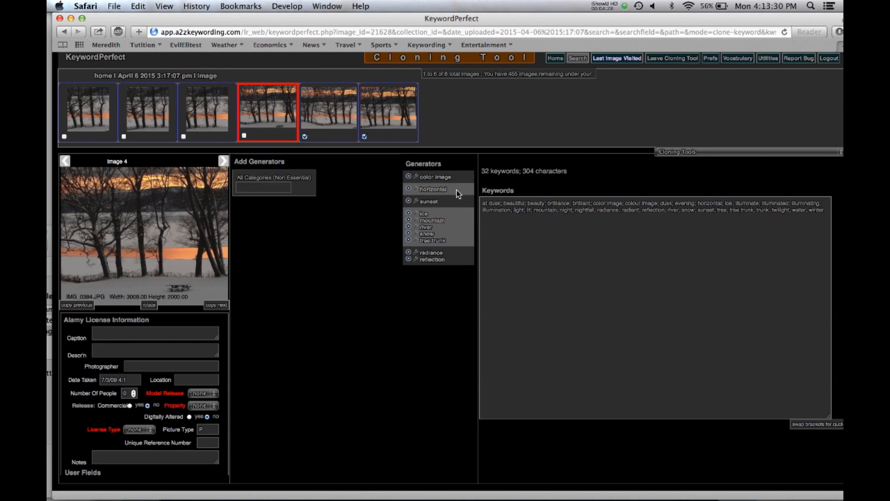
Step: Check the generators of clone images 6 and 5, and leave the Cloning Tool with the generator changes finished
click(392, 132)
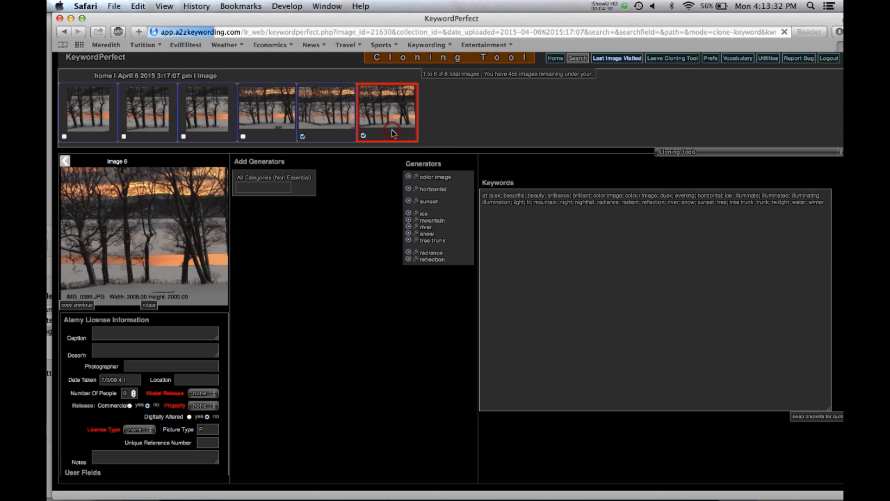
click(343, 118)
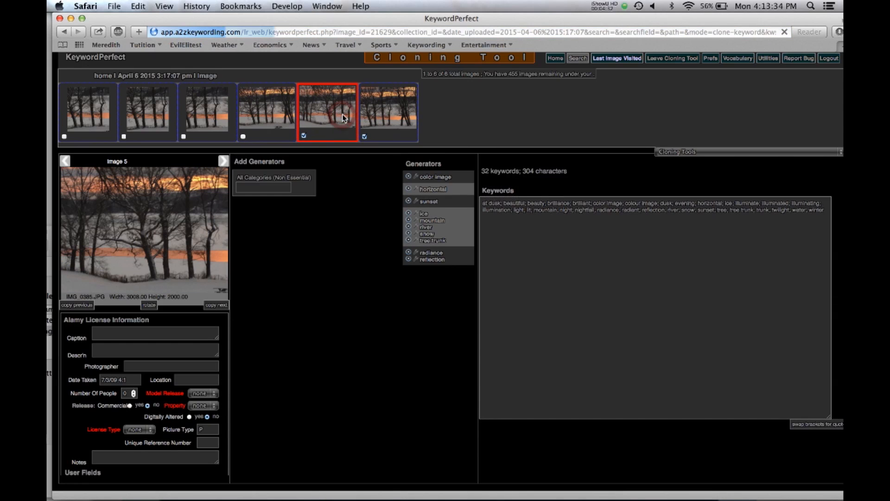
click(677, 62)
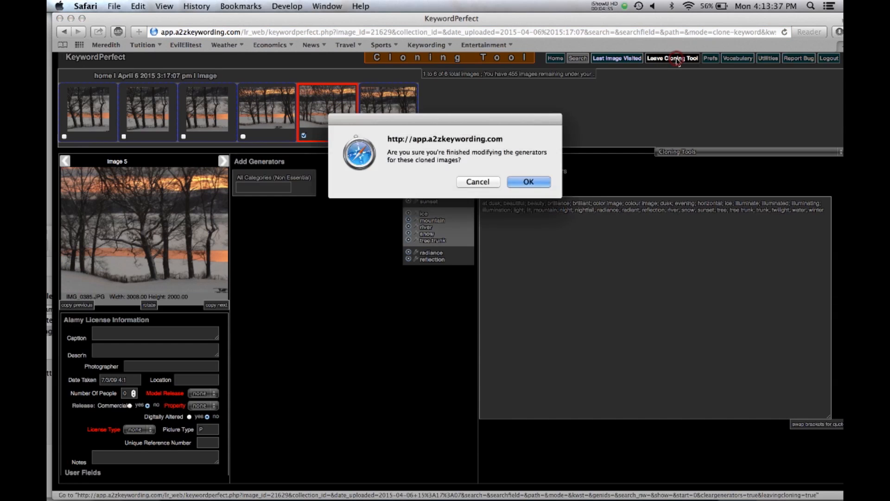
click(528, 182)
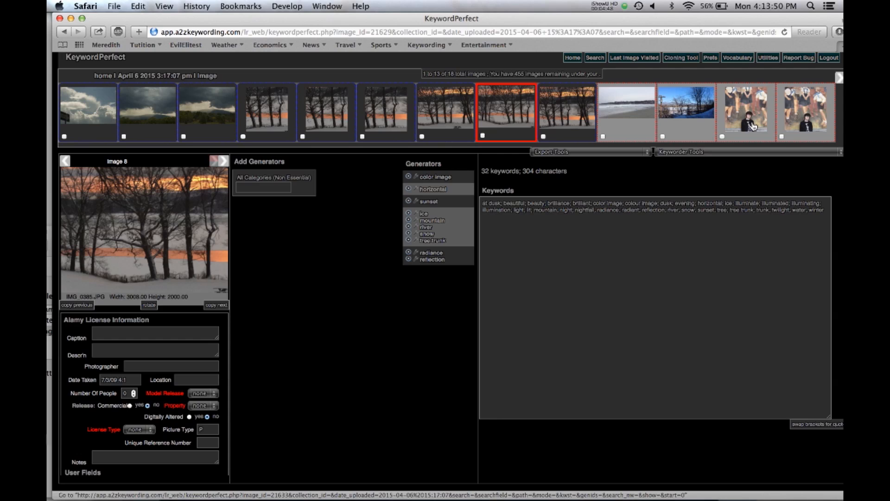
Step: Export the keywords to Lightroom and switch to the Lightroom Library window
click(638, 155)
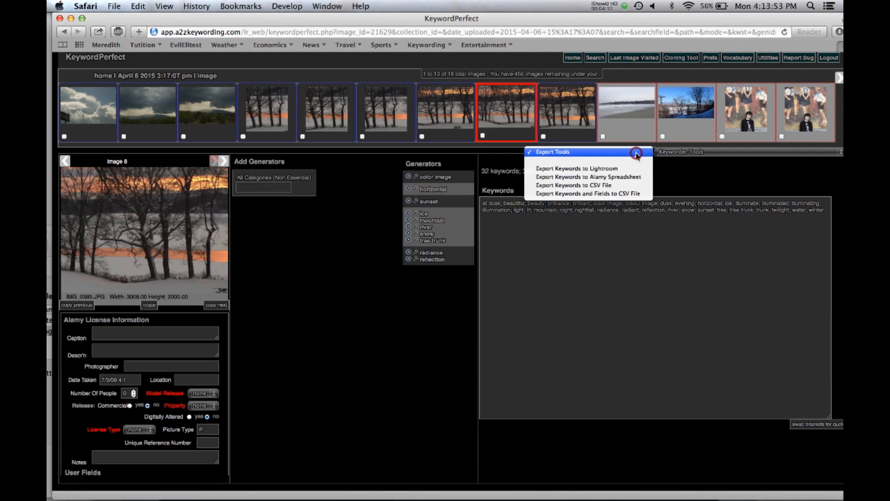
click(572, 171)
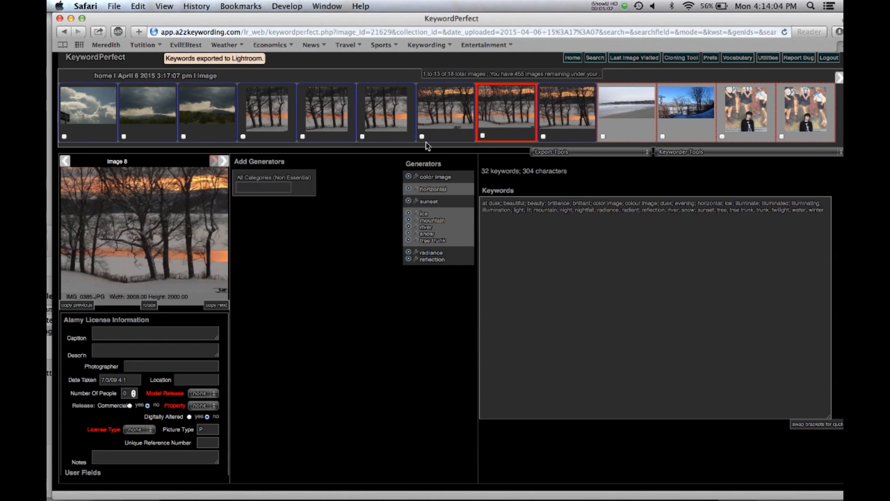
double_click(365, 18)
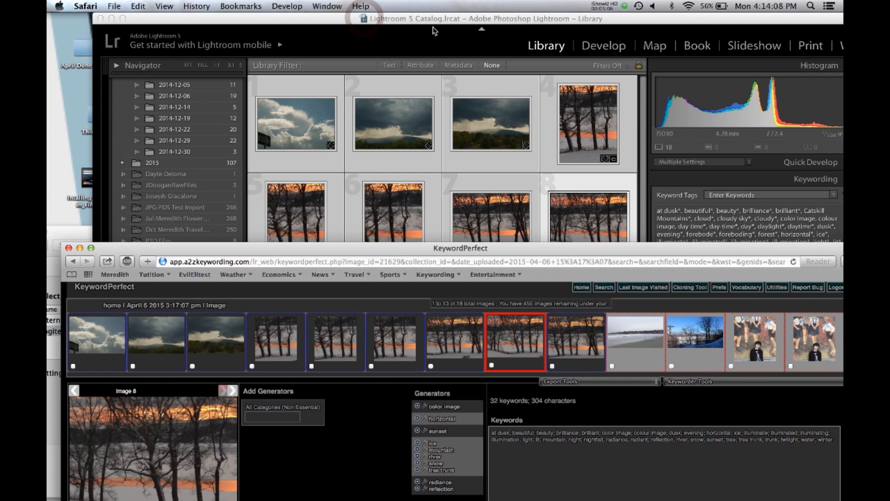
click(416, 43)
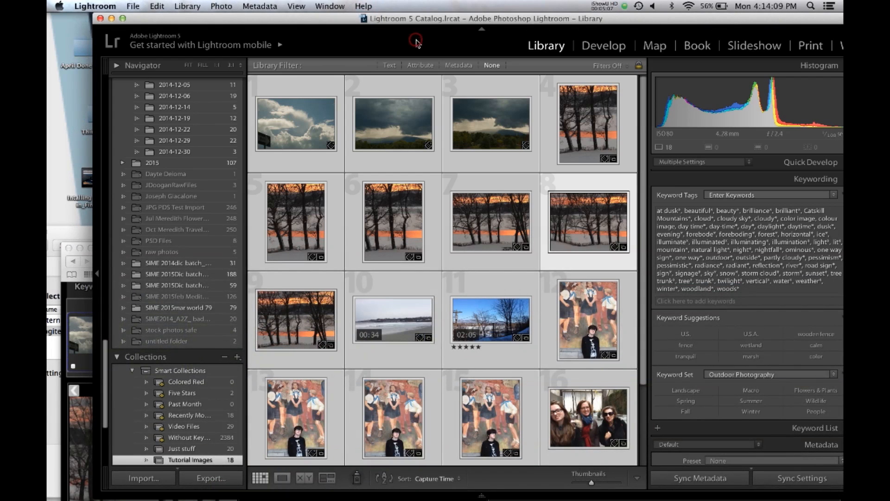
Step: Examine the exported keyword tags photo by photo in Loupe view, going back from IMG_0385.JPG to DSC_4957.NEF
click(282, 478)
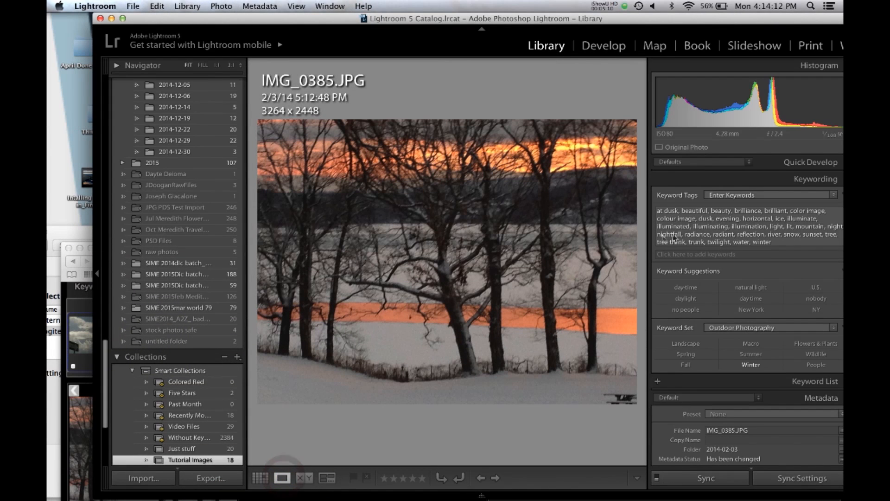
click(482, 479)
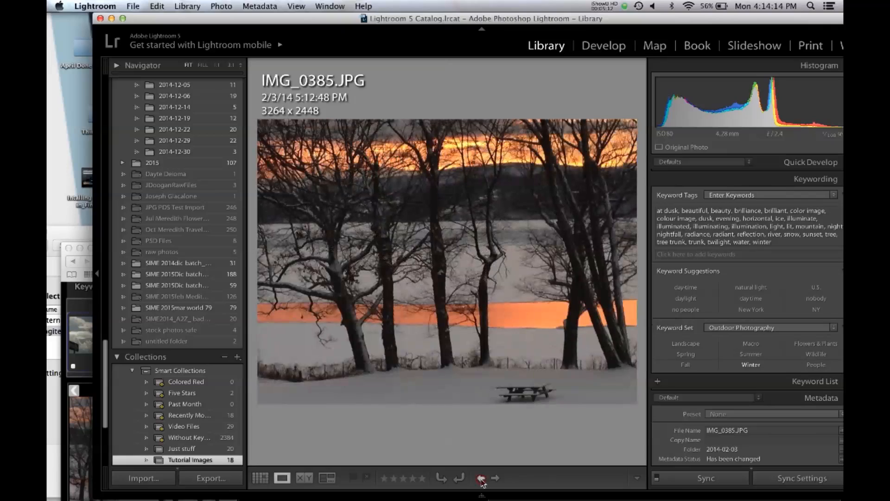
click(482, 479)
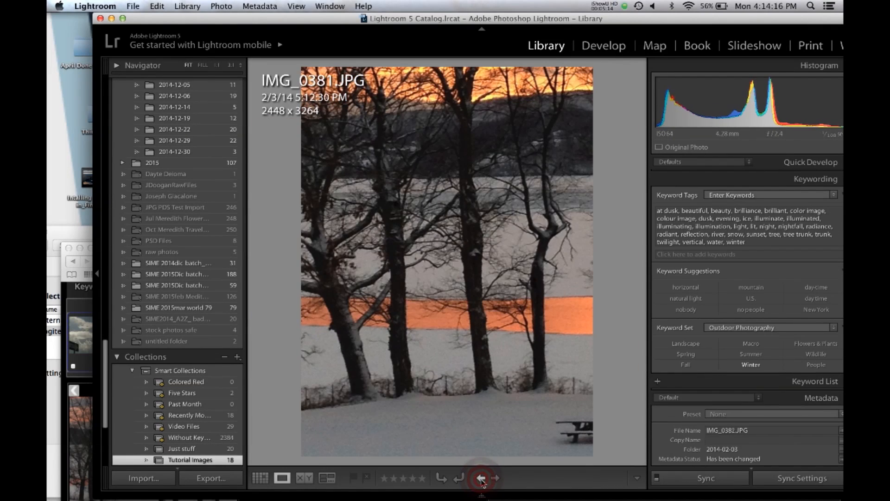
click(481, 478)
click(482, 478)
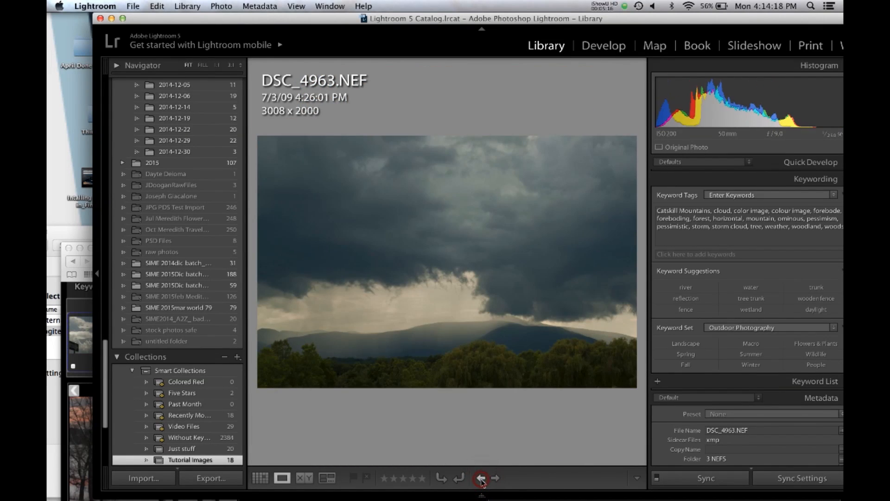
click(482, 478)
click(482, 479)
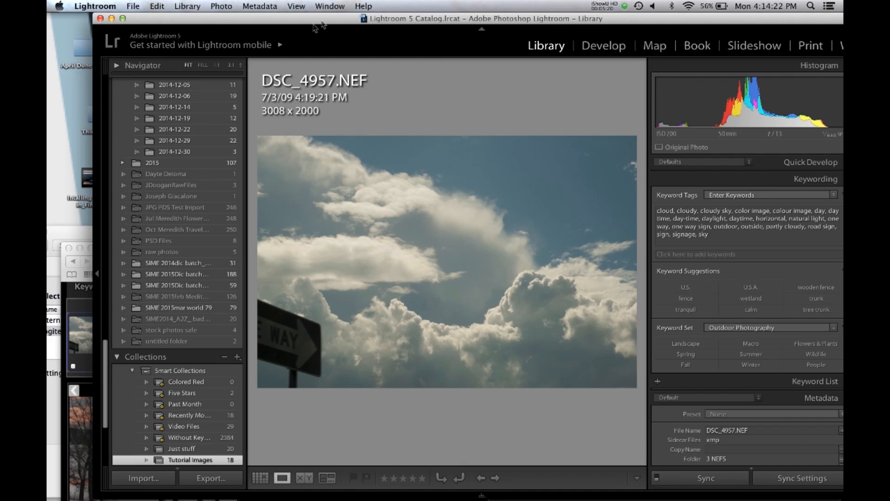
Step: Switch back to KeywordPerfect in Safari and view the batch options for image 8's tree trunk generator
click(80, 296)
drag(219, 235, 211, 22)
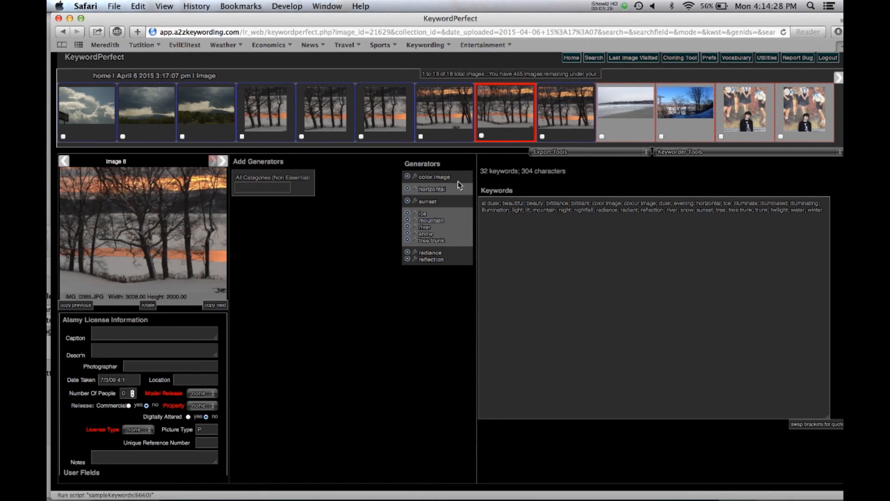
click(416, 241)
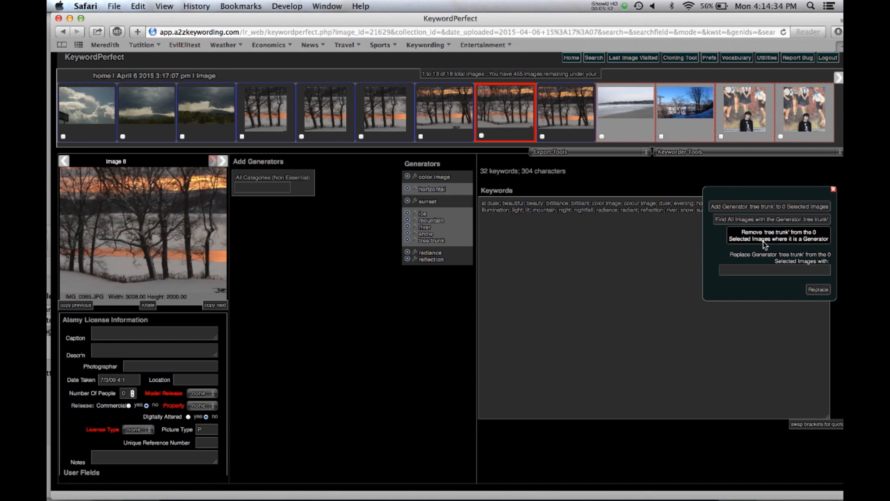
click(833, 190)
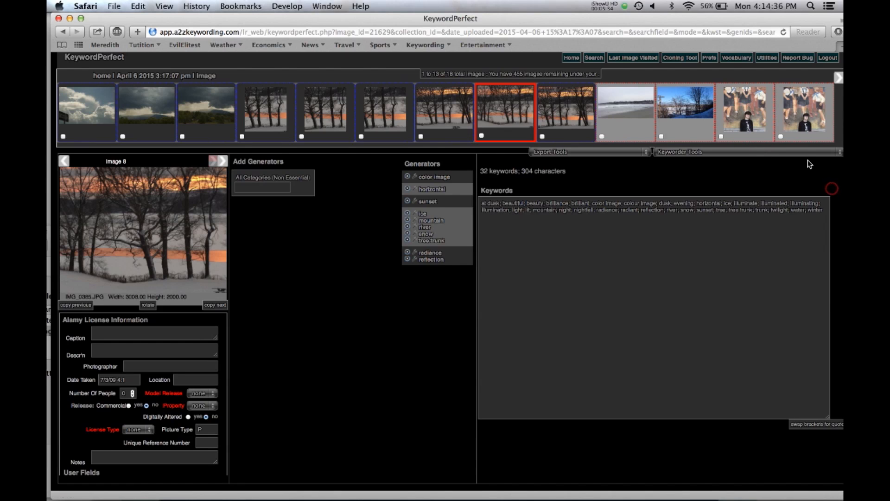
Step: Look over the available keyworder tools and the general preferences, and return to the last image visited
click(807, 153)
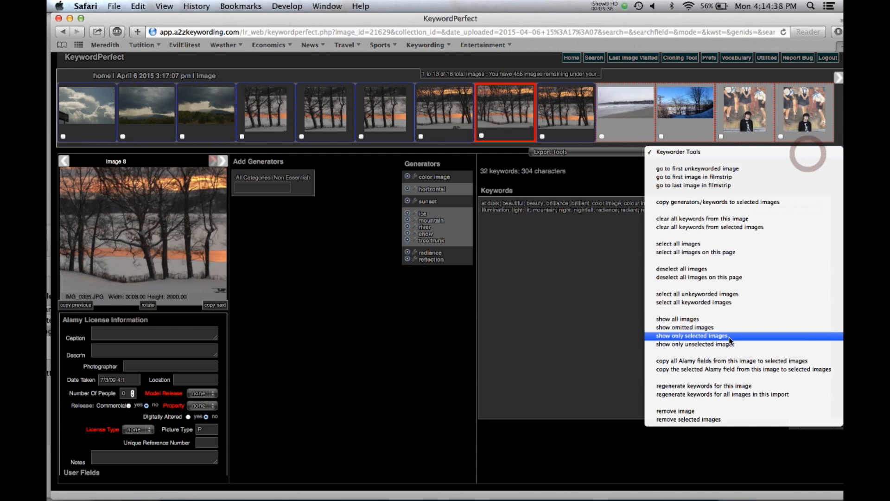
click(587, 316)
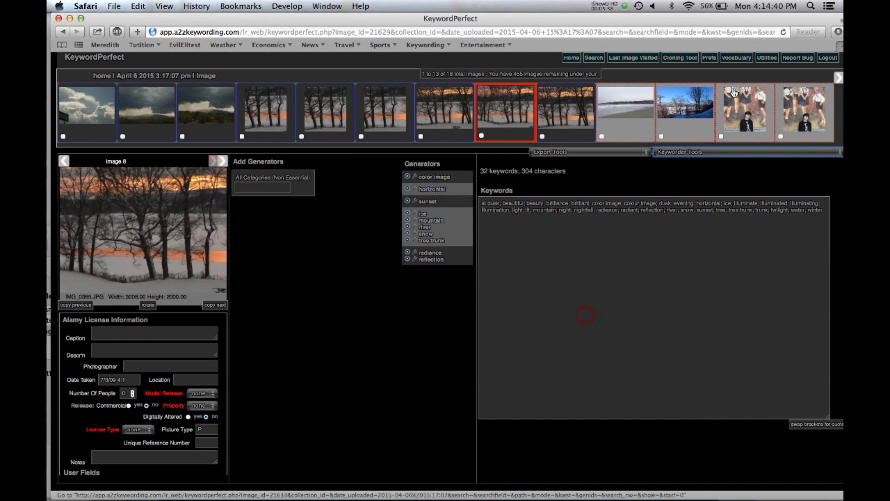
click(710, 58)
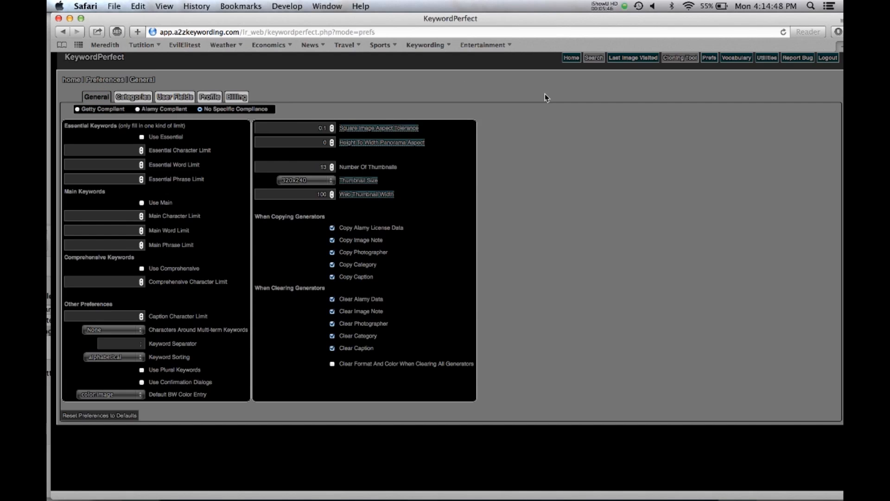
click(633, 59)
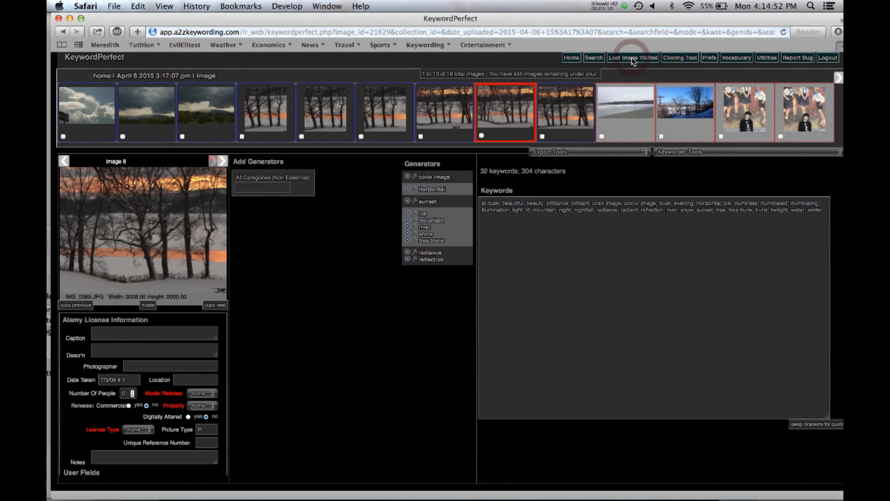